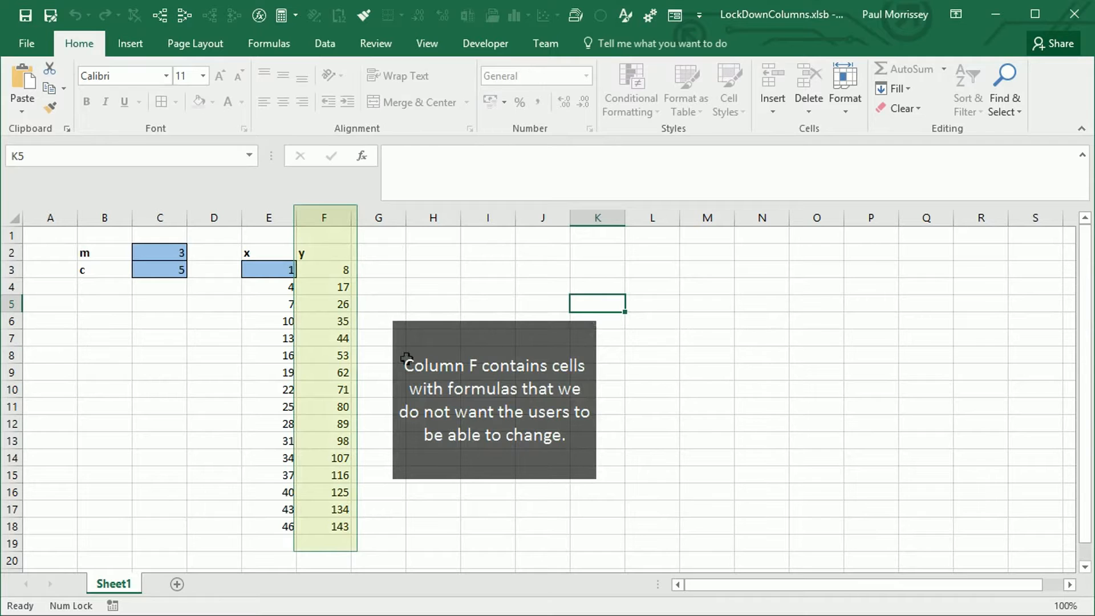
Try to edit the protected y formula in cell F3
left_click(345, 271)
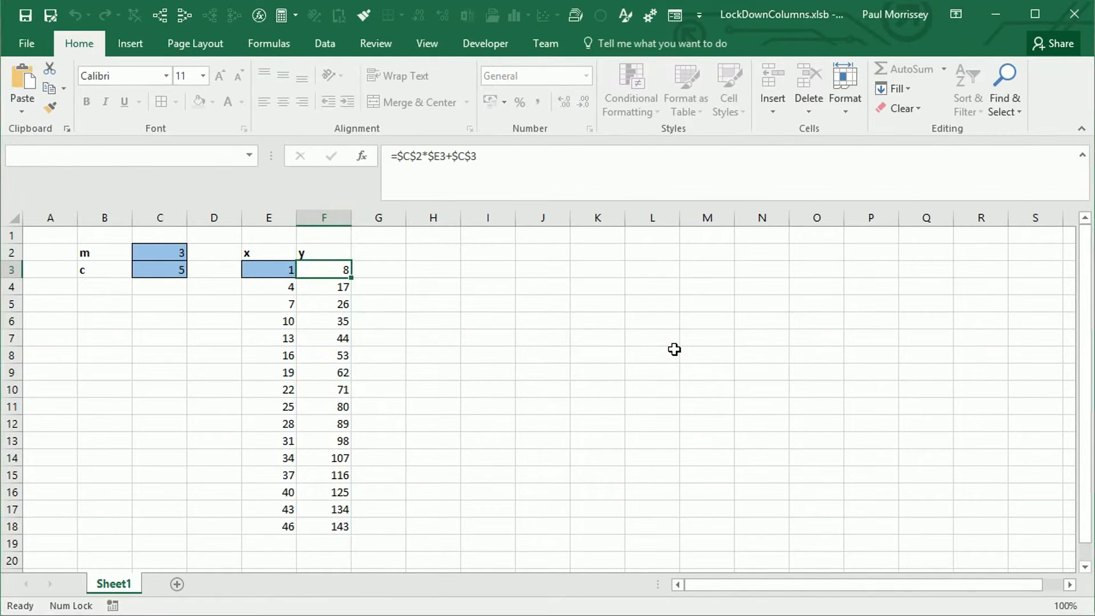
key("F2")
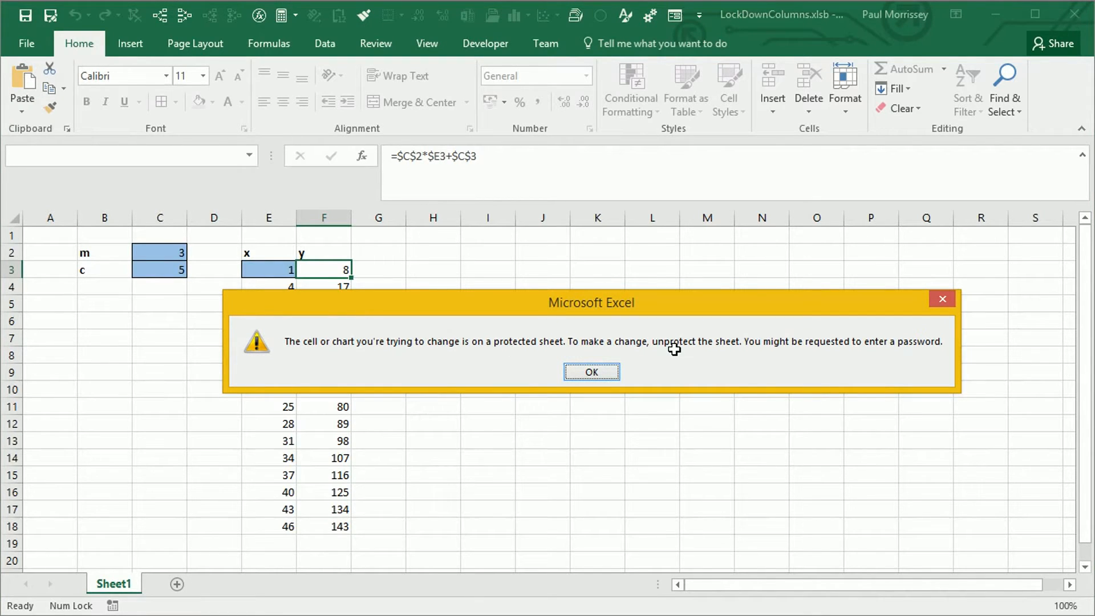
key("Return")
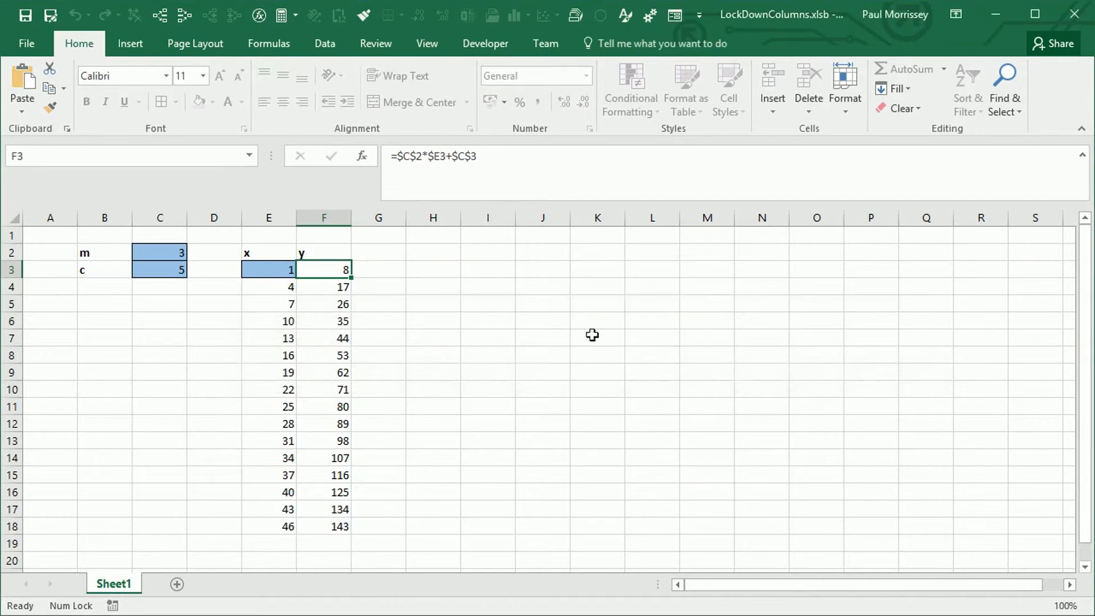
Set the value of m in cell C2 to 5
left_click(178, 254)
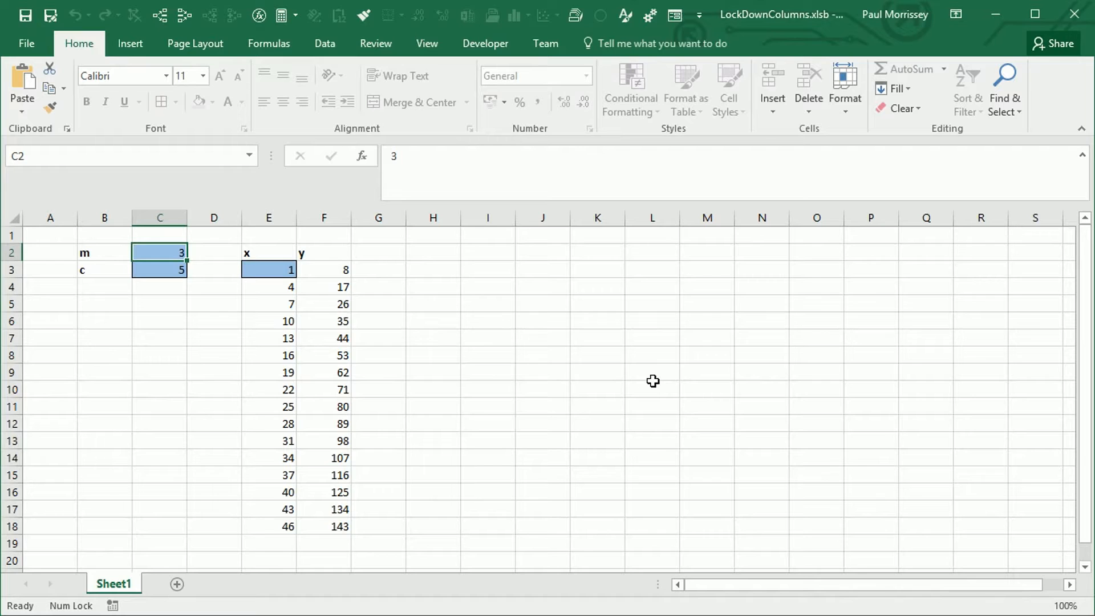
key("BackSpace")
type("5")
key("Return")
key("Down")
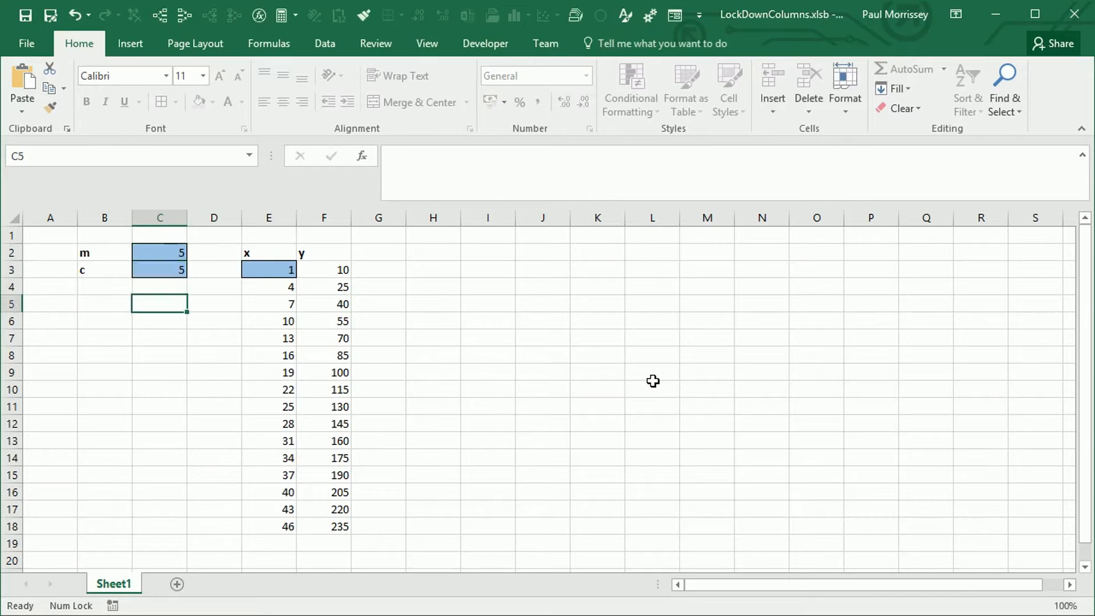
Change the x formula in E4 to =E3+2 and fill it down through E18
key("Down")
key("Right")
key("Right")
key("Up")
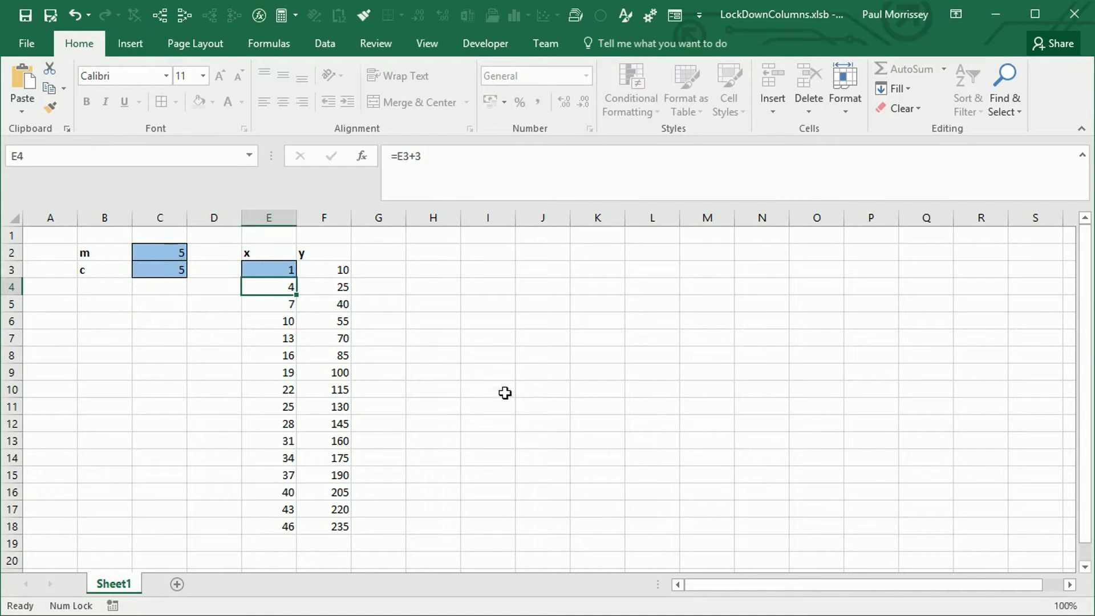
left_click(431, 156)
key("BackSpace")
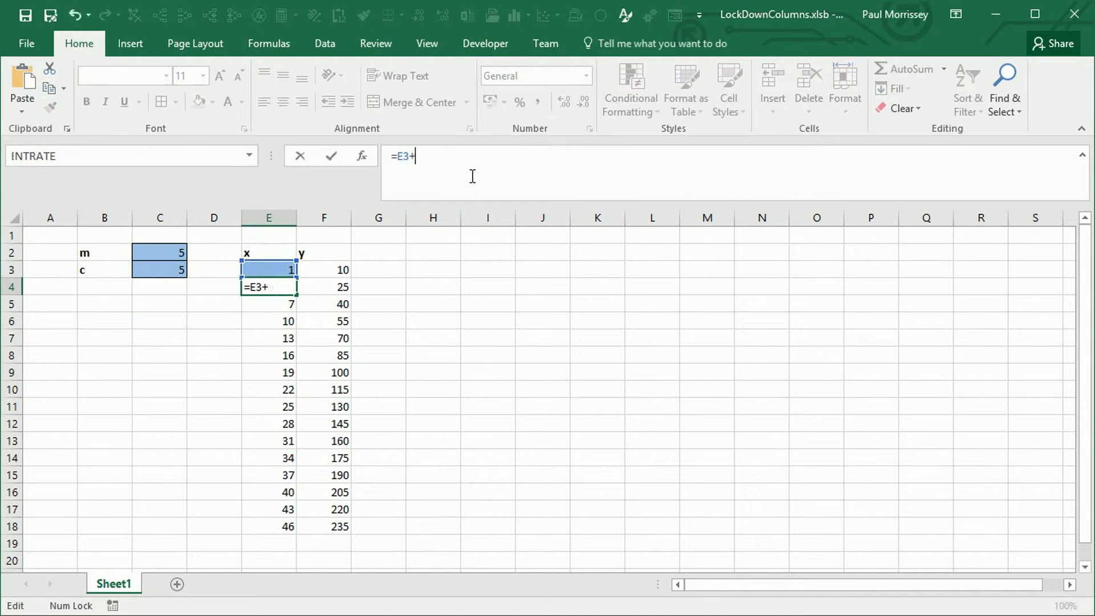
key("F2")
type("2")
key("ctrl+Return")
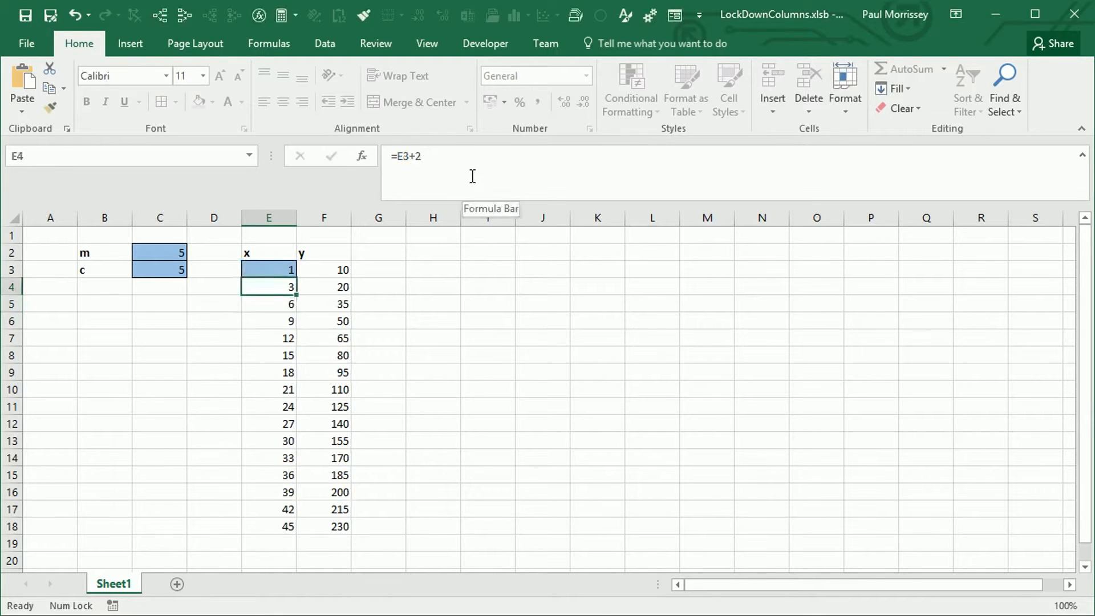
key("ctrl+shift+Down")
key("ctrl+d")
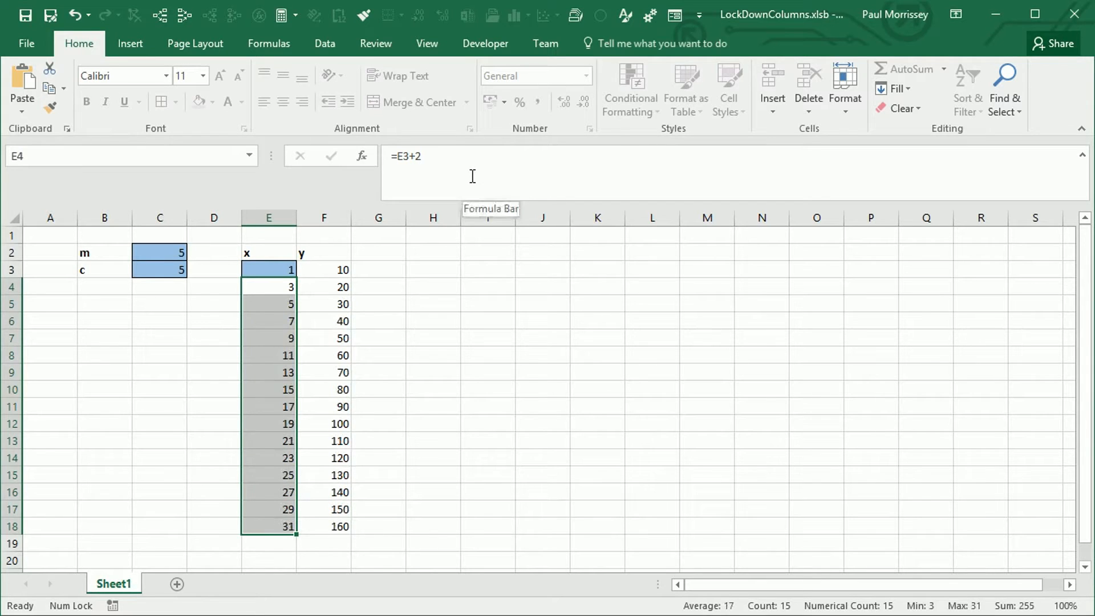
Examine the input cells C2, C3 and E3, the x formulas in E4:E18 and the y formulas in F3:F18
left_click(436, 303)
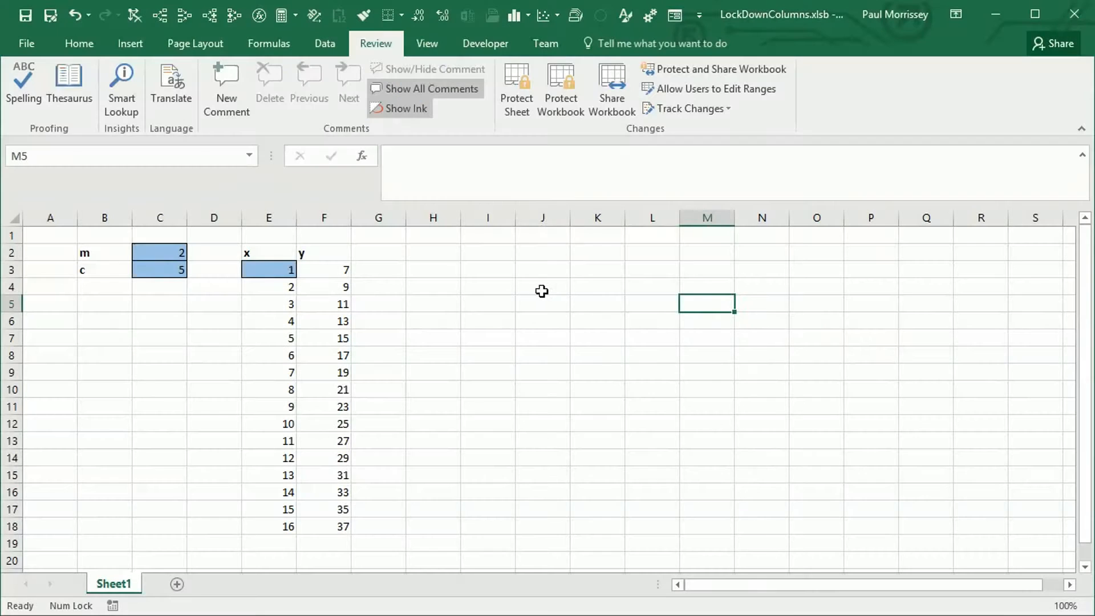
left_click(531, 291)
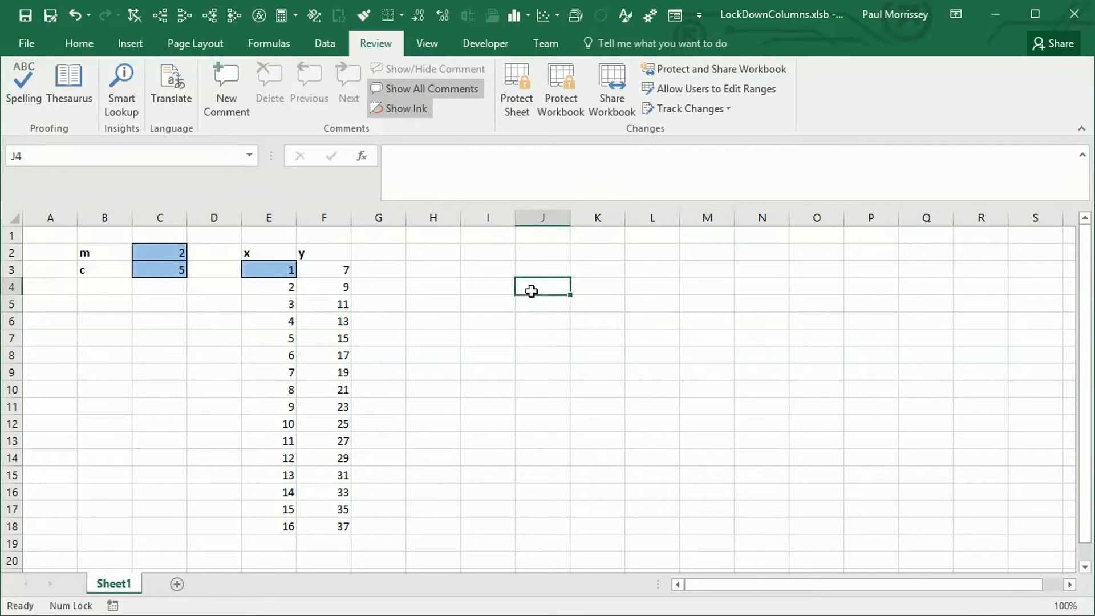
left_click(177, 251)
left_click(166, 269)
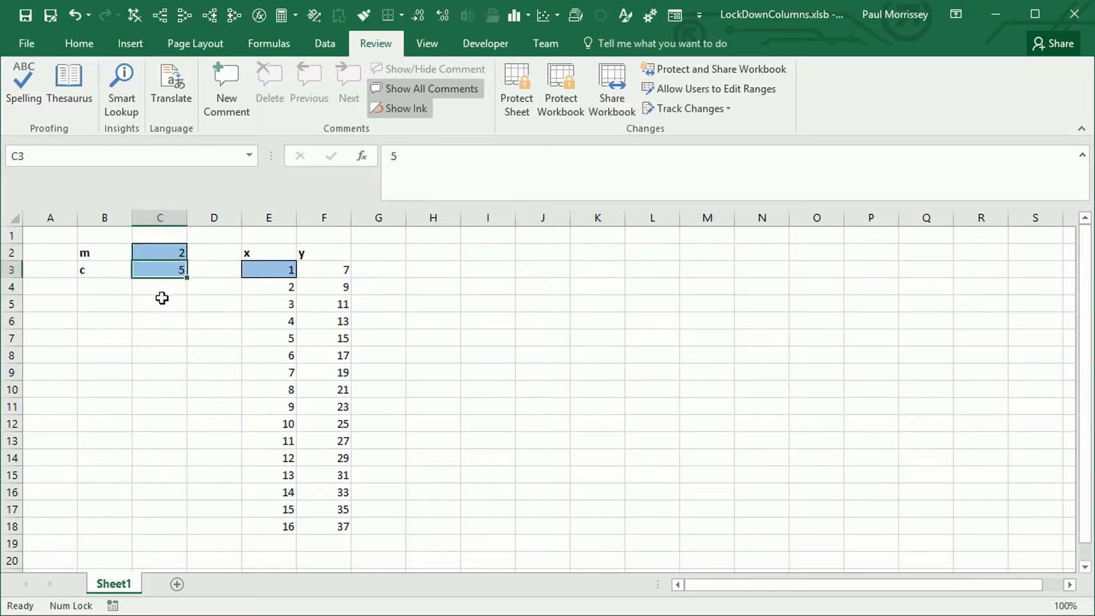
left_click(278, 278)
left_click(270, 305)
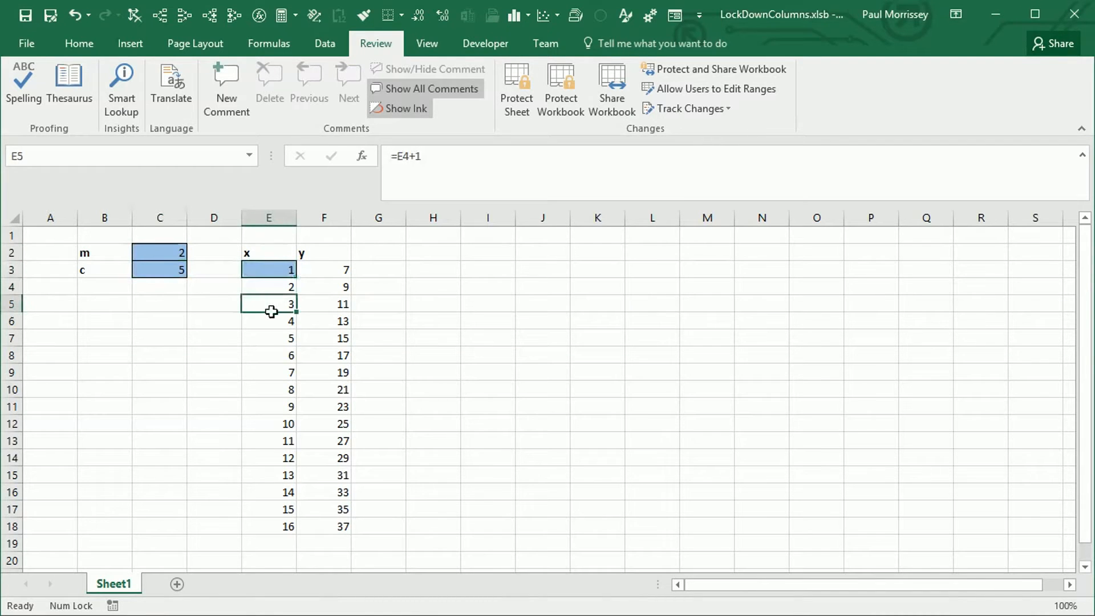
left_click(271, 333)
left_click(272, 374)
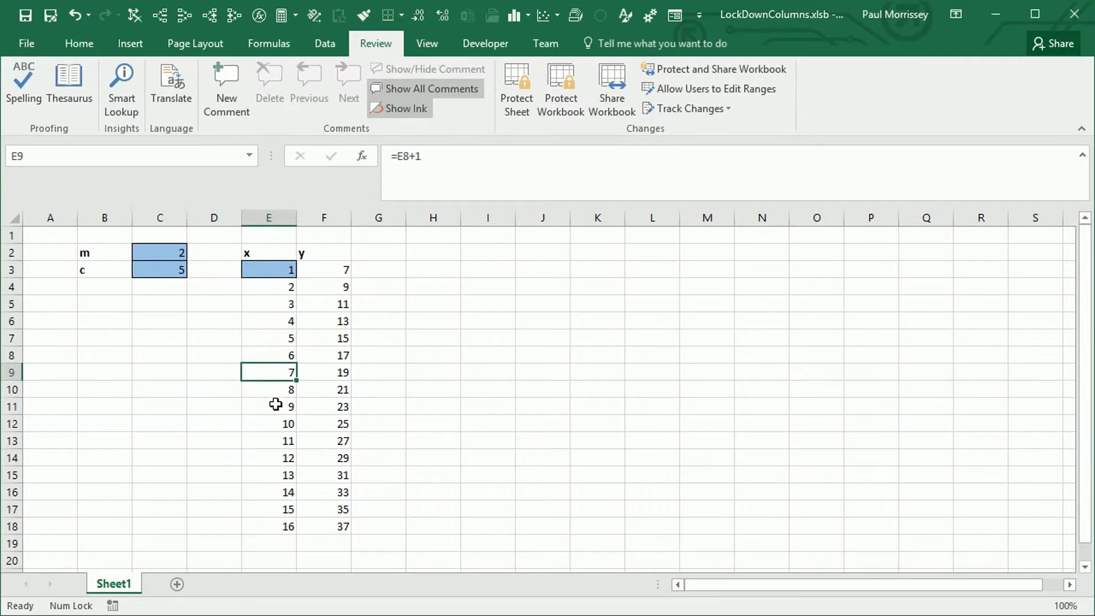
left_click_drag(269, 289, 264, 525)
left_click(370, 372)
left_click_drag(333, 270, 323, 527)
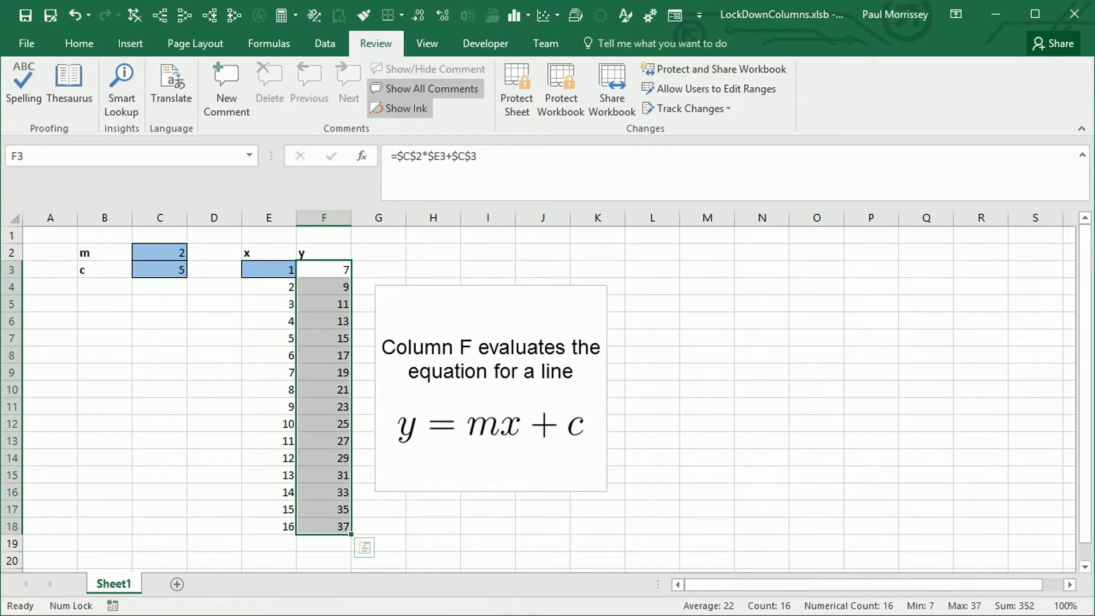
left_click(393, 373)
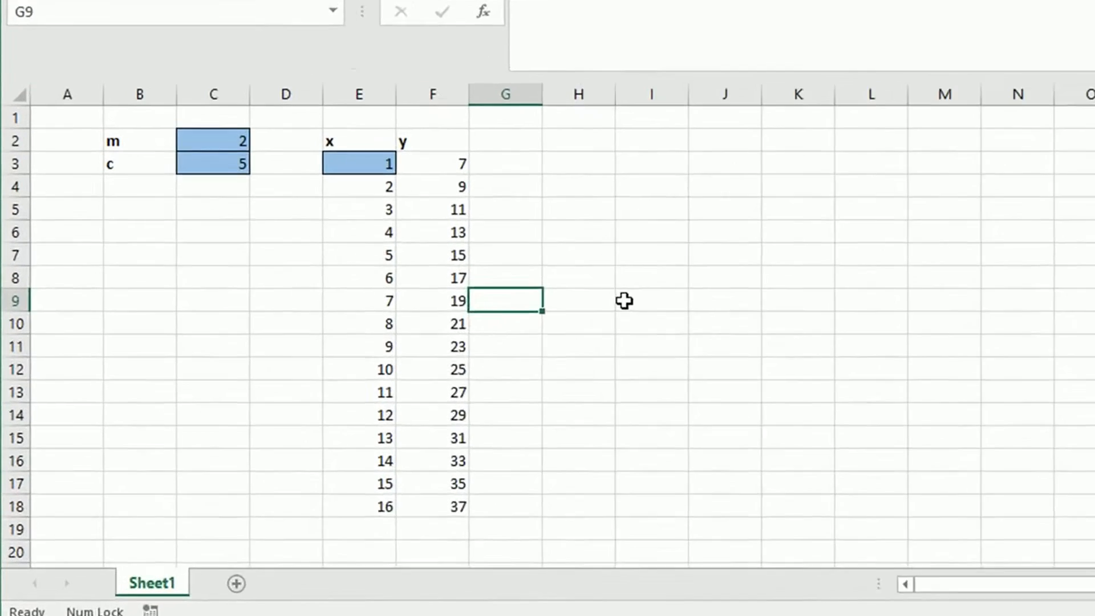
left_click(499, 343)
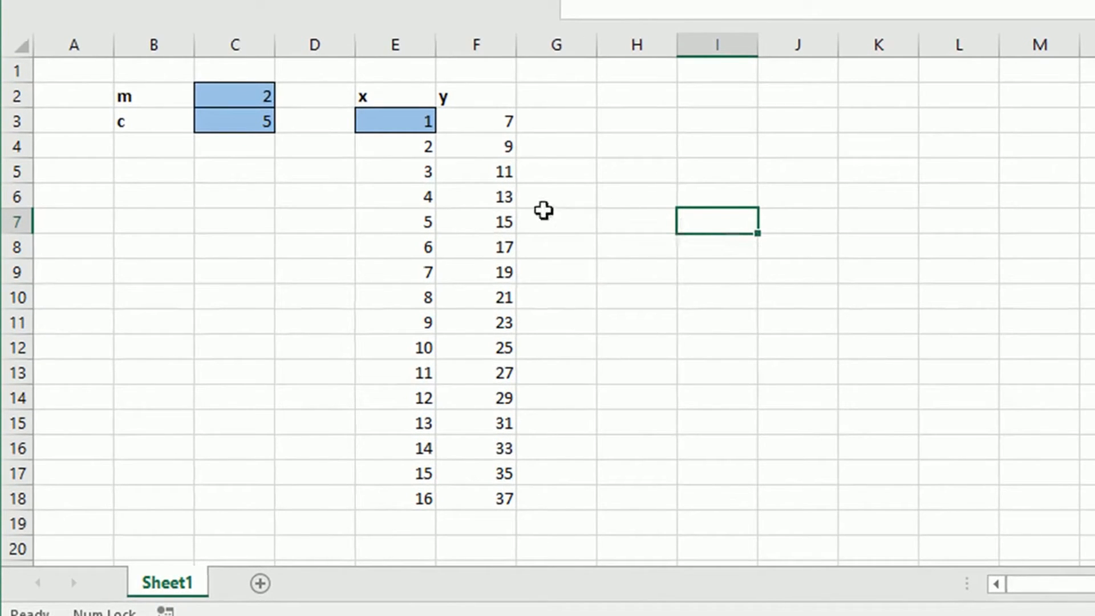
left_click(636, 241)
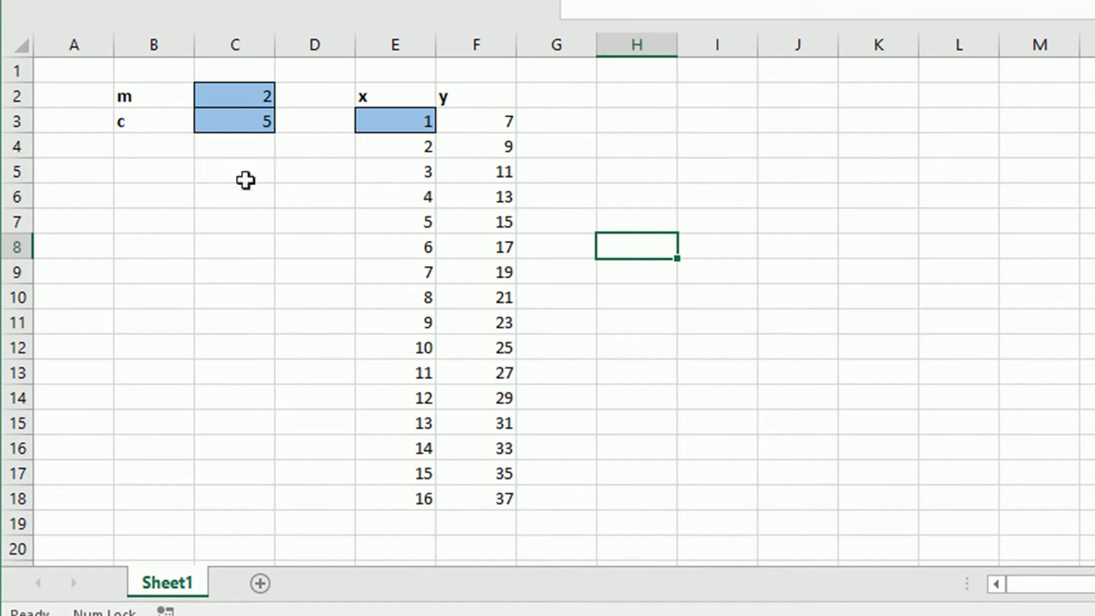
Remove the Locked protection setting from every cell on the worksheet
left_click(12, 39)
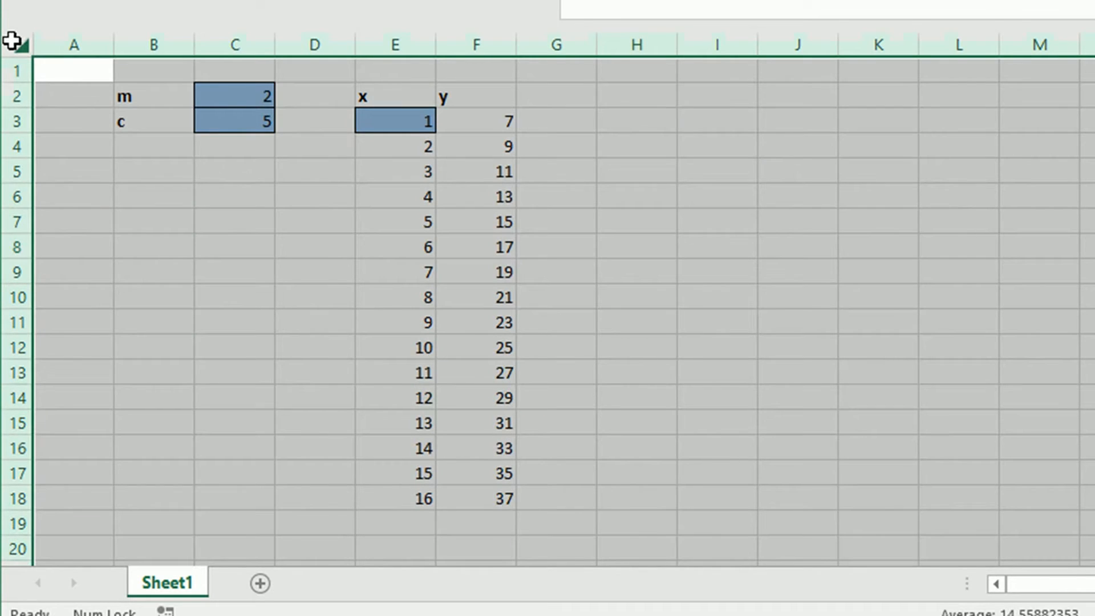
right_click(12, 39)
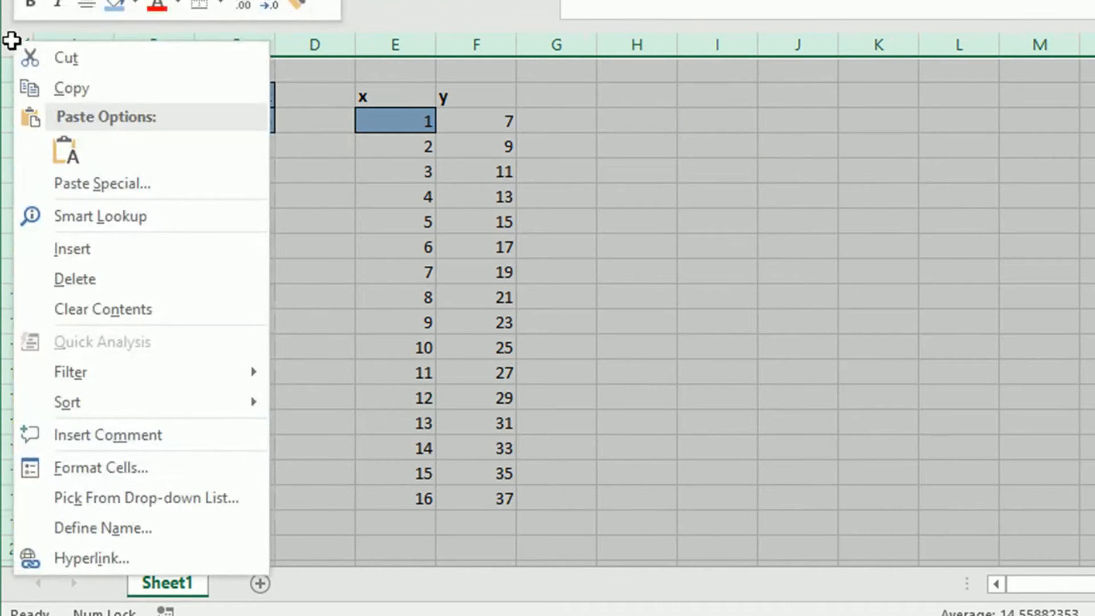
left_click(161, 481)
left_click_drag(284, 80, 308, 33)
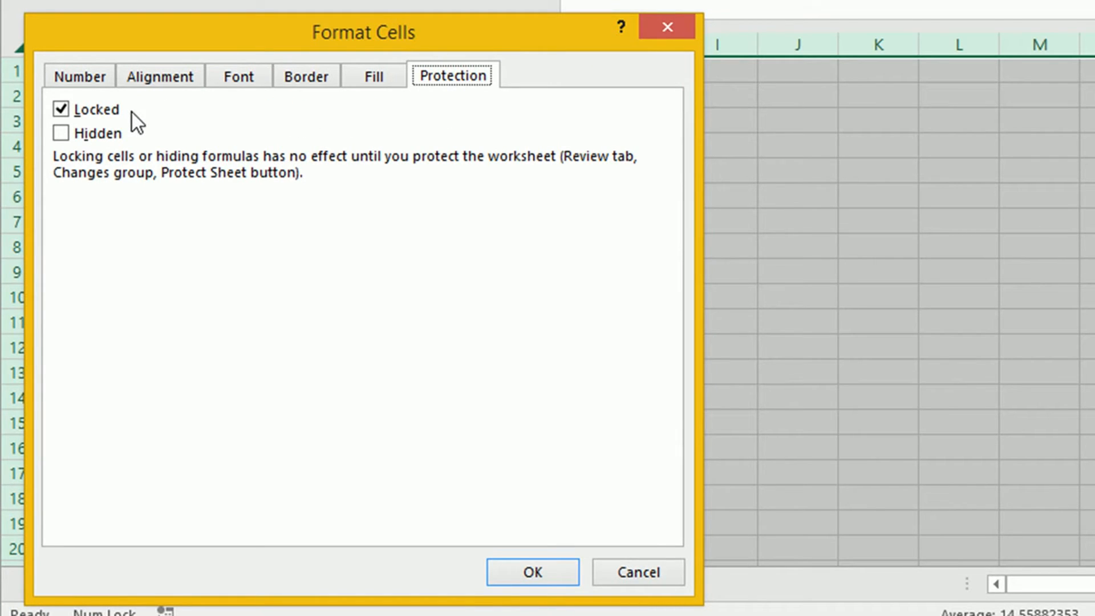
left_click(62, 111)
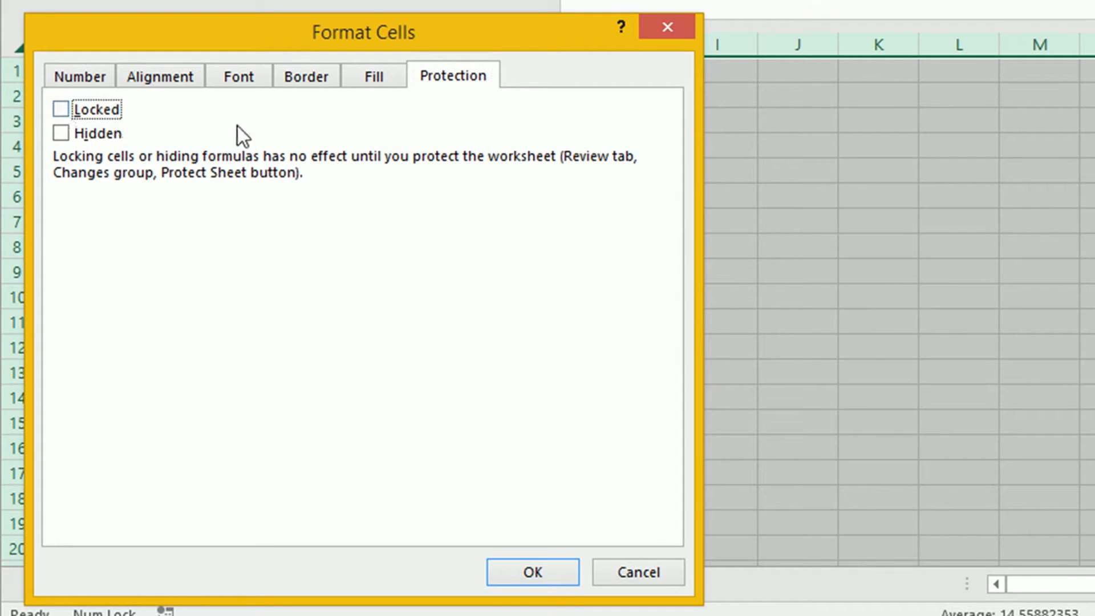
left_click(521, 574)
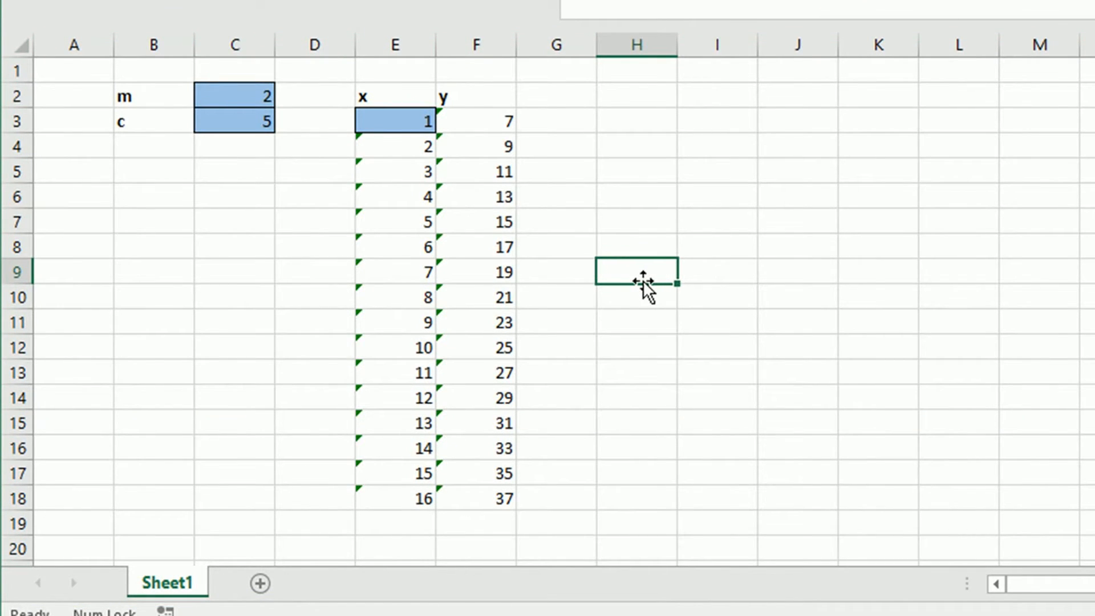
Apply the Locked protection setting to the whole of column F
left_click(491, 44)
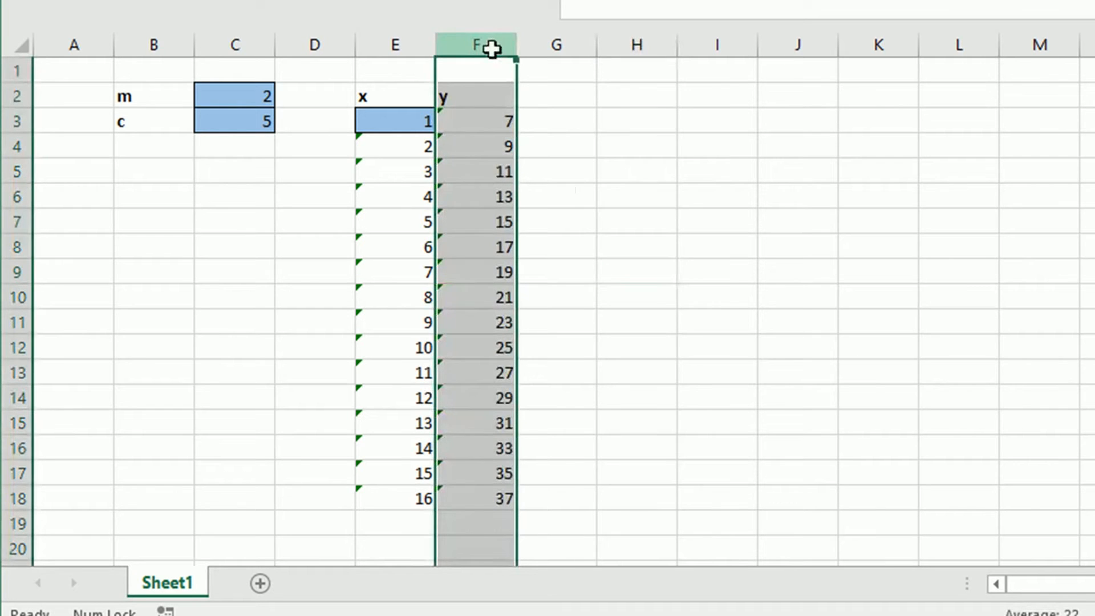
right_click(492, 49)
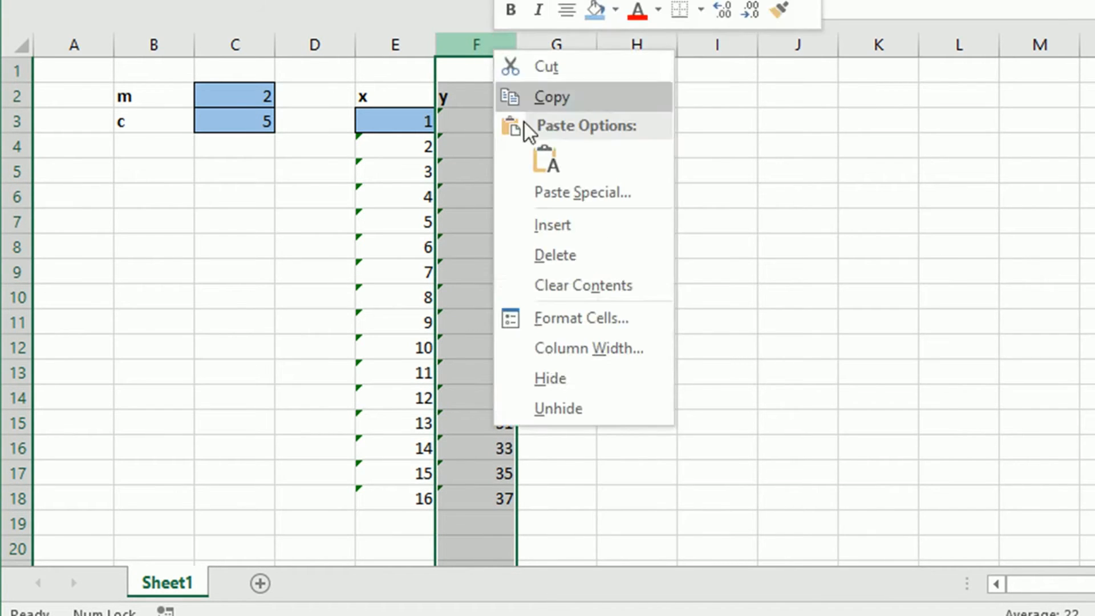
left_click(563, 314)
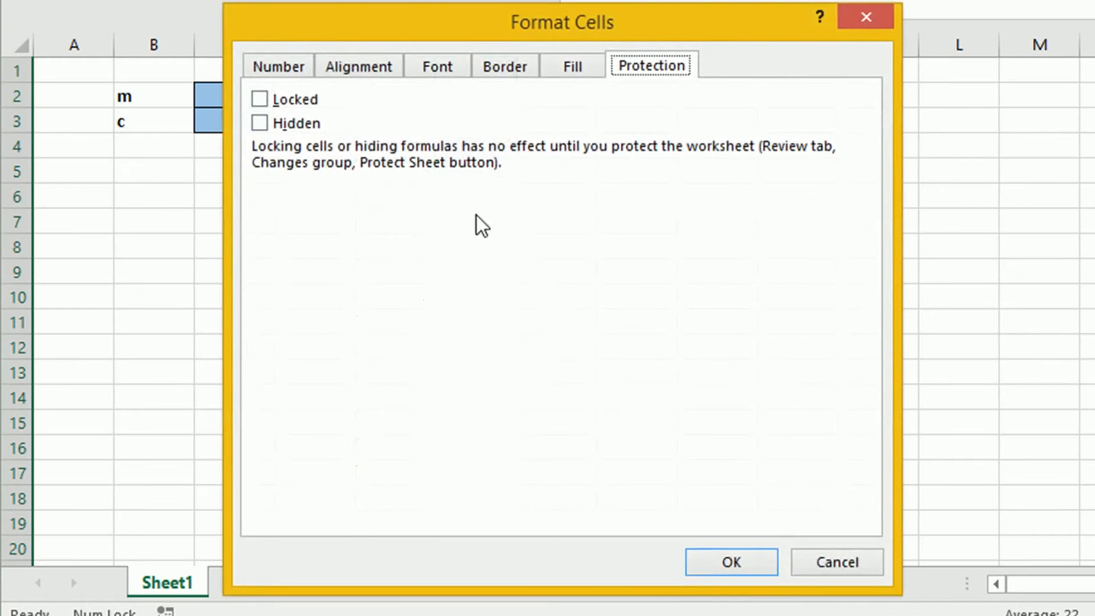
left_click(265, 101)
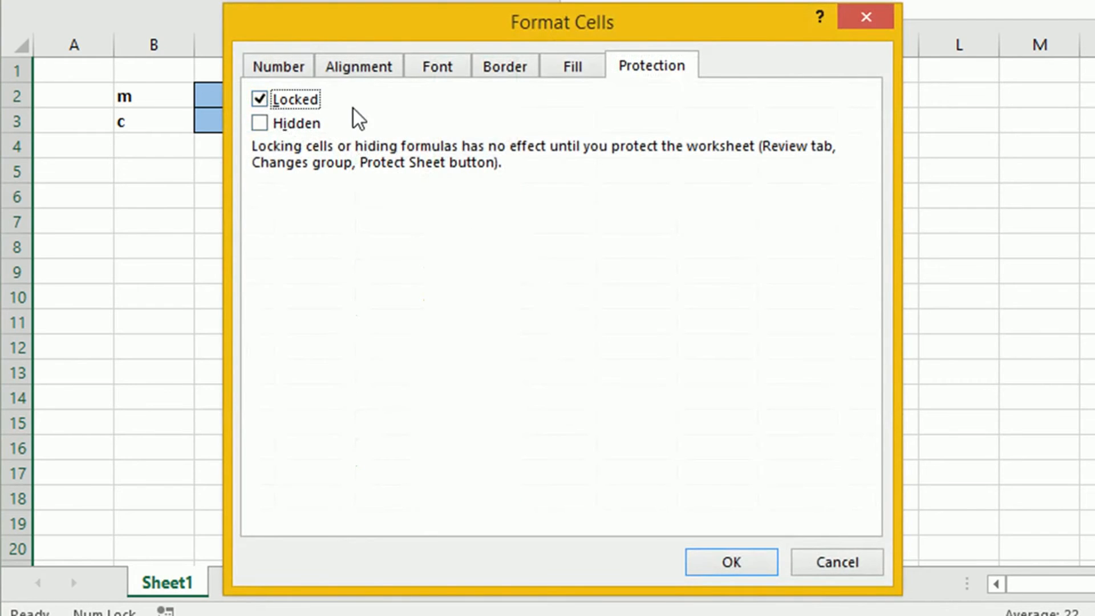
left_click(745, 569)
left_click(645, 229)
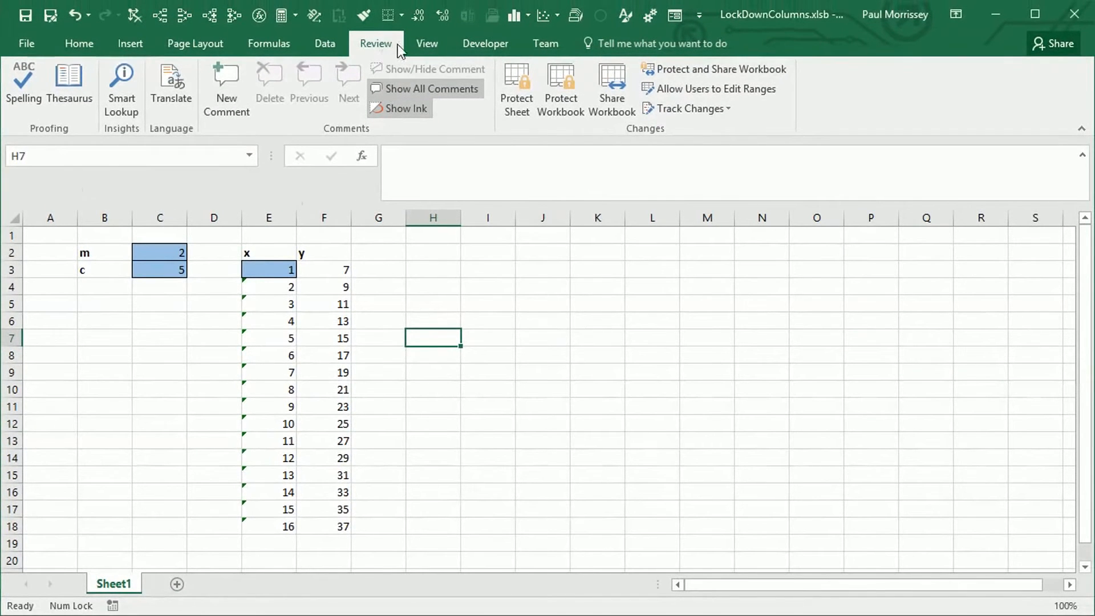
Protect the sheet without a password, allowing users only to select locked and unlocked cells
left_click(516, 98)
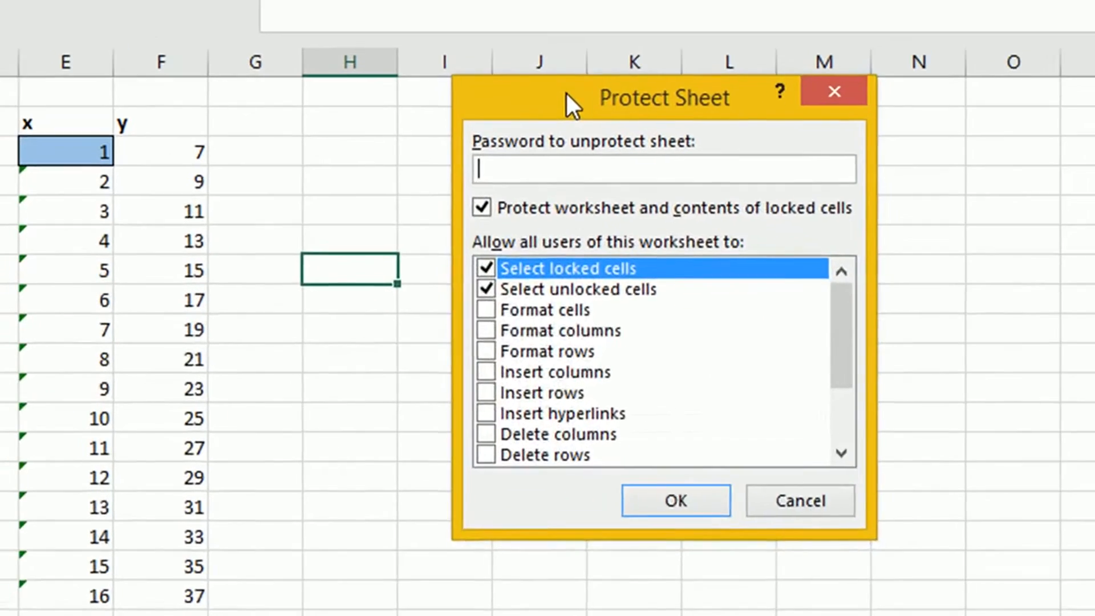
left_click_drag(562, 209, 460, 223)
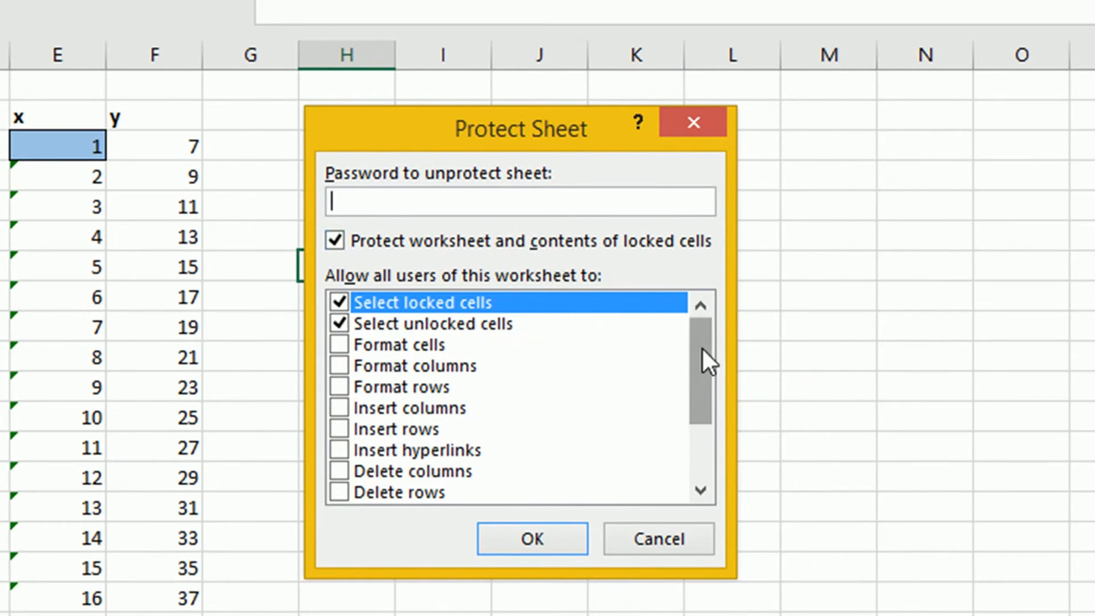
mouse_move(702, 349)
left_mouse_down()
mouse_move(703, 419)
mouse_move(706, 341)
left_mouse_up()
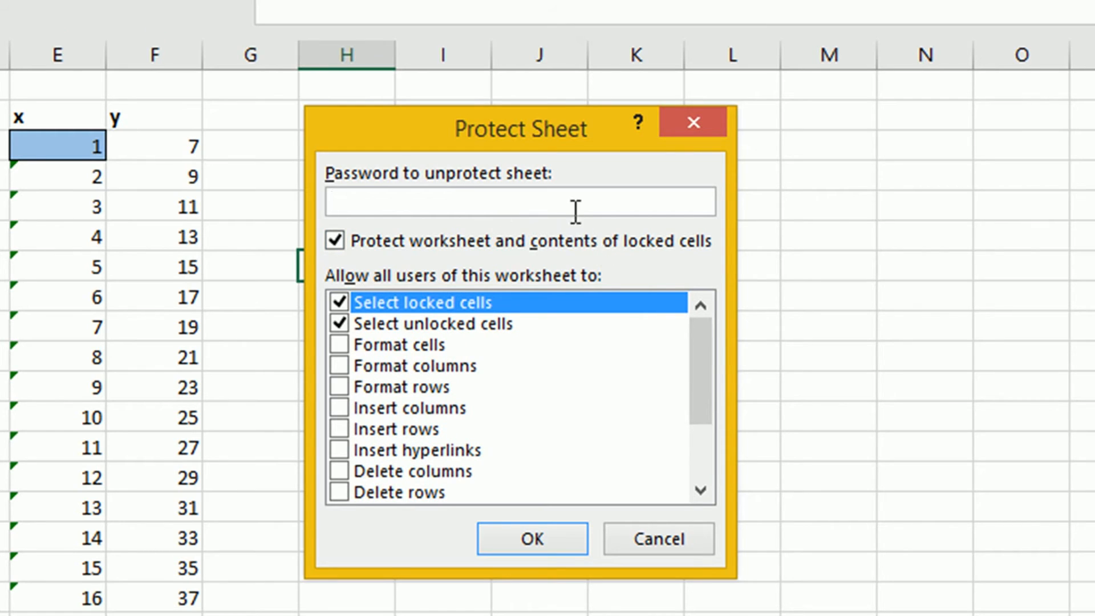
left_click(559, 539)
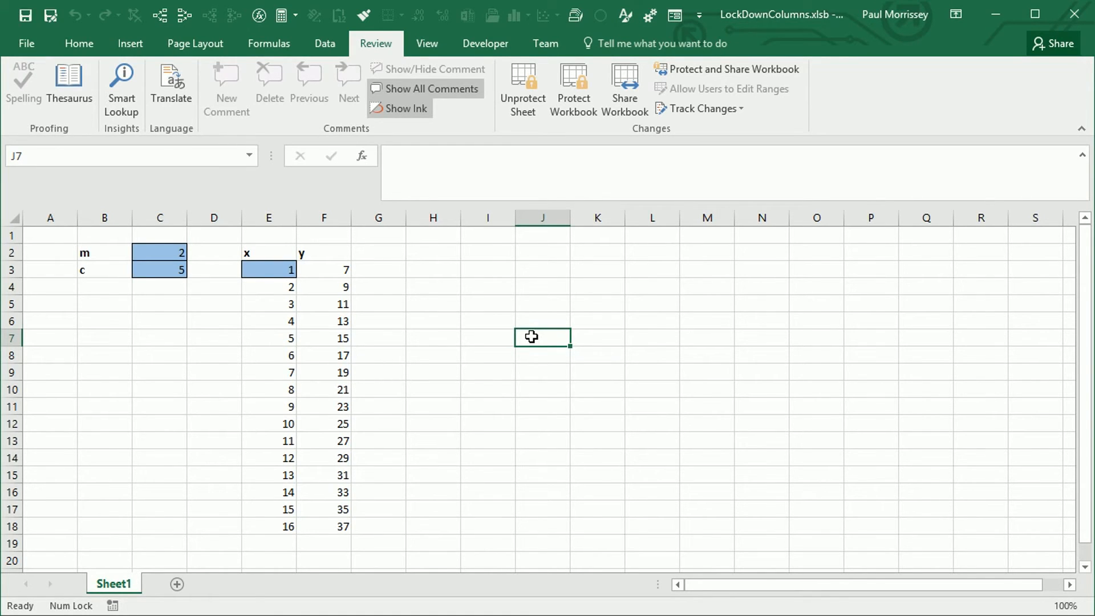
Set the value of m in cell C2 to 3 and select the starting x value in E3
left_click(179, 253)
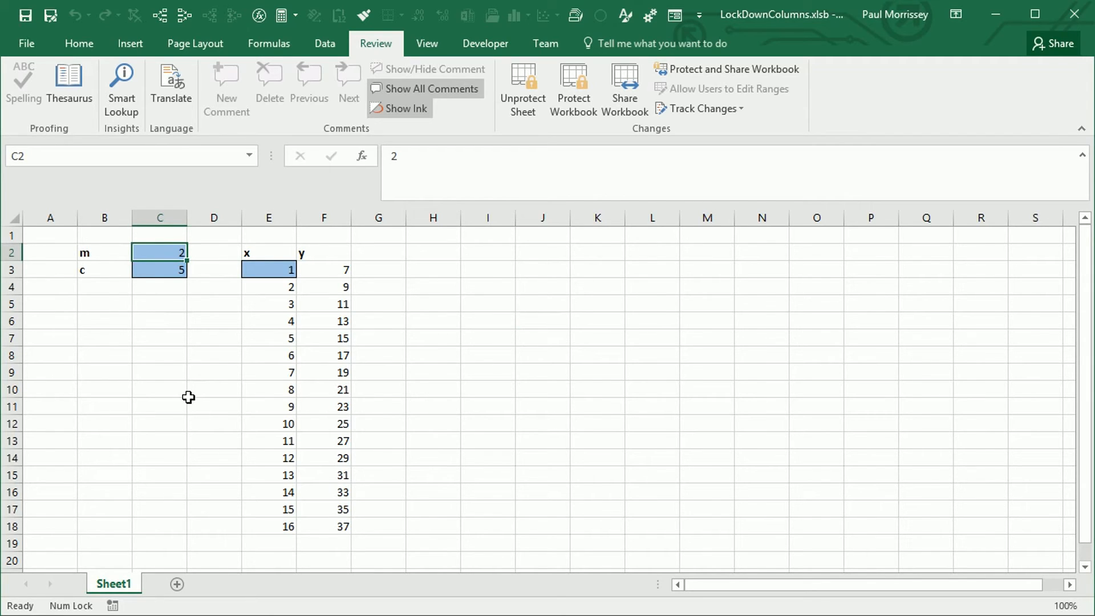
type("3")
key("Return")
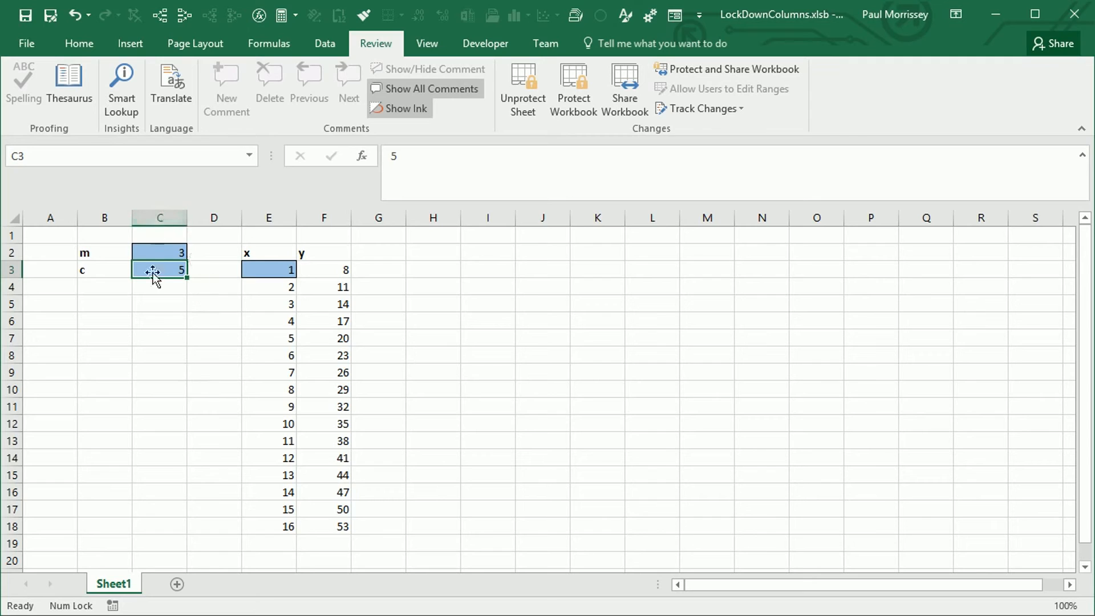
left_click(258, 270, "ctrl")
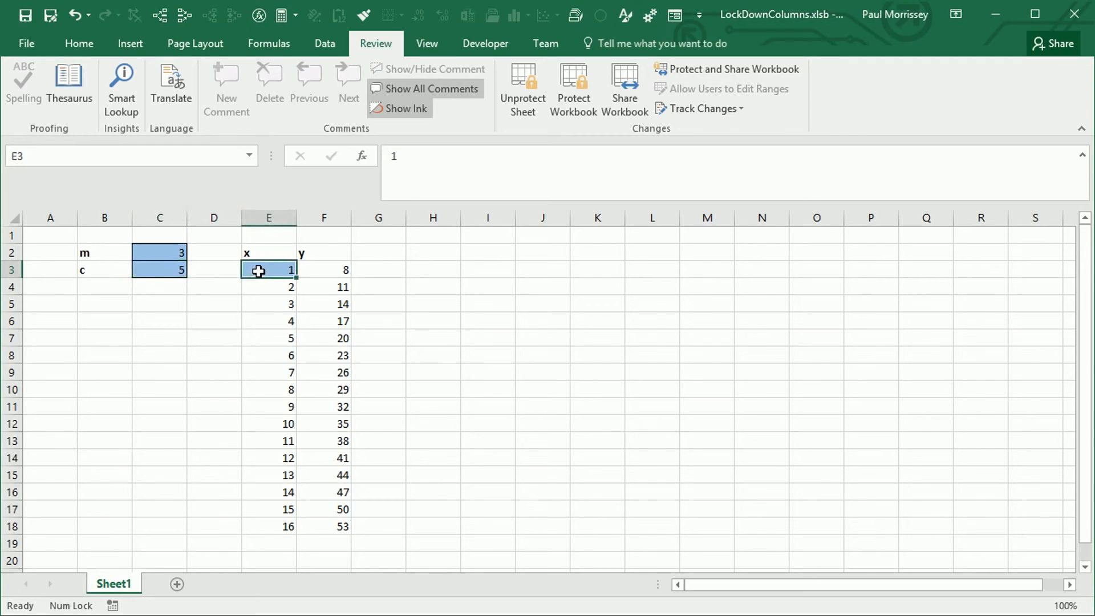
Change the x increment in cell E4 so that its formula reads =E3+3
left_click(259, 285, "ctrl")
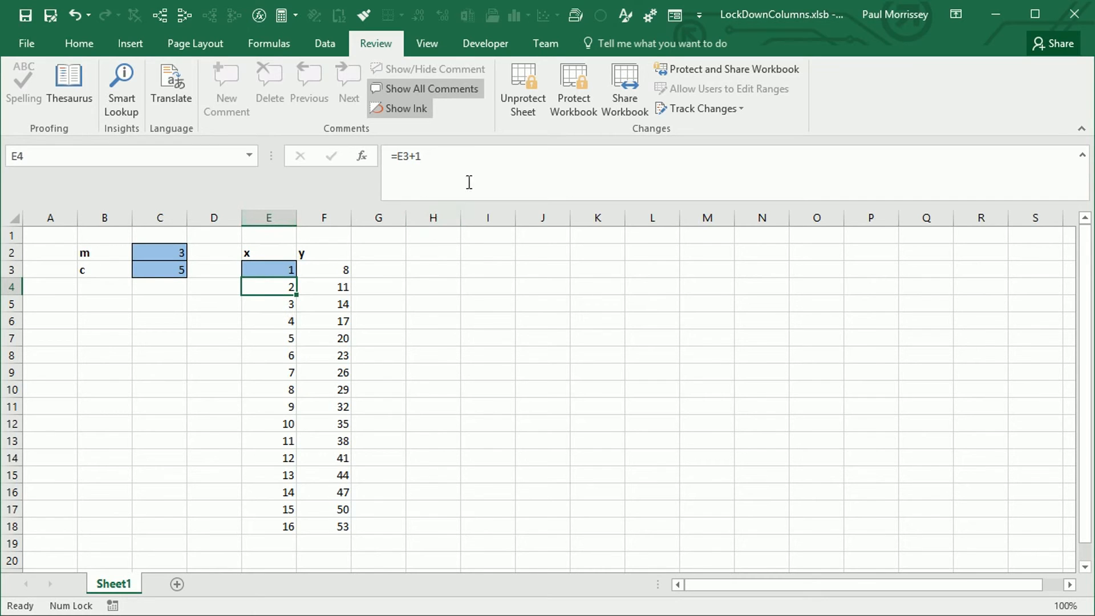
left_click(459, 156)
key("BackSpace")
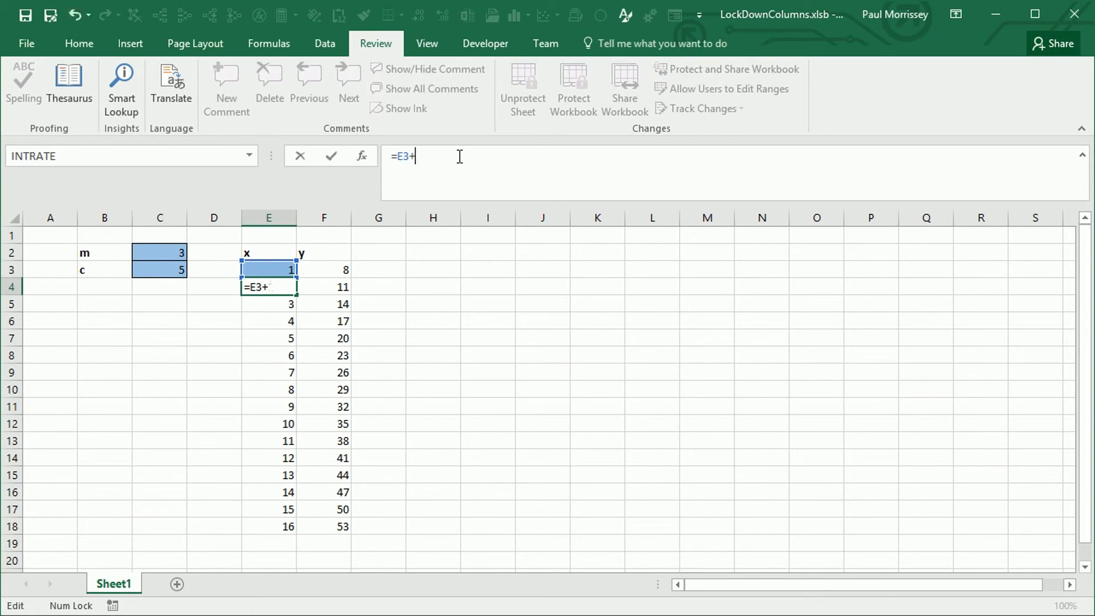
type("3")
key("Return")
Fill the formula from E4 down through E18 so every x value uses the same increment
key("Up")
key("ctrl+shift+Down")
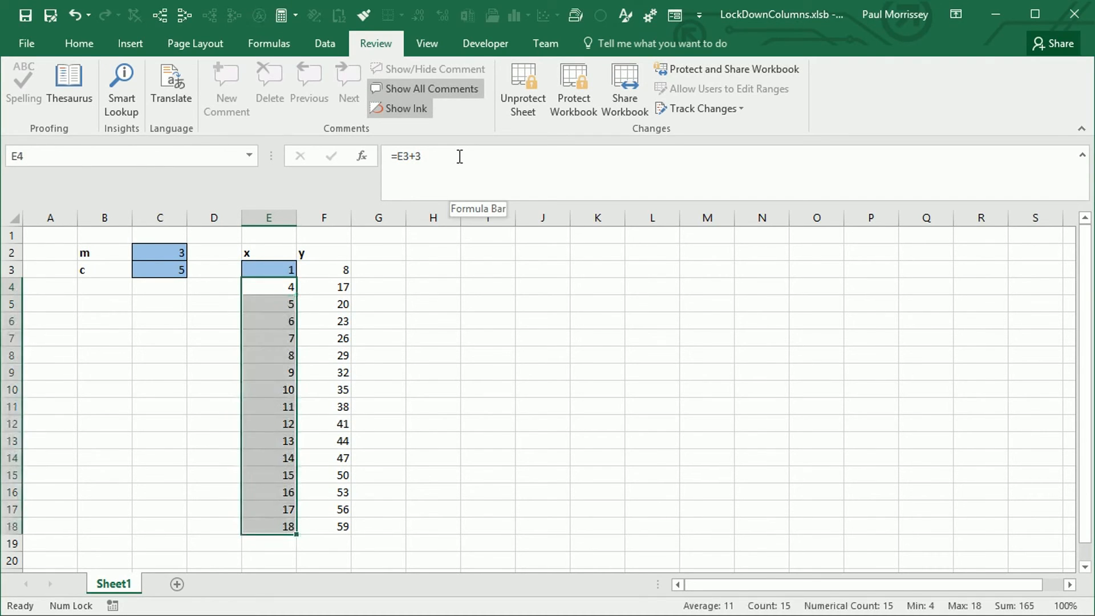
key("ctrl+d")
key("Down")
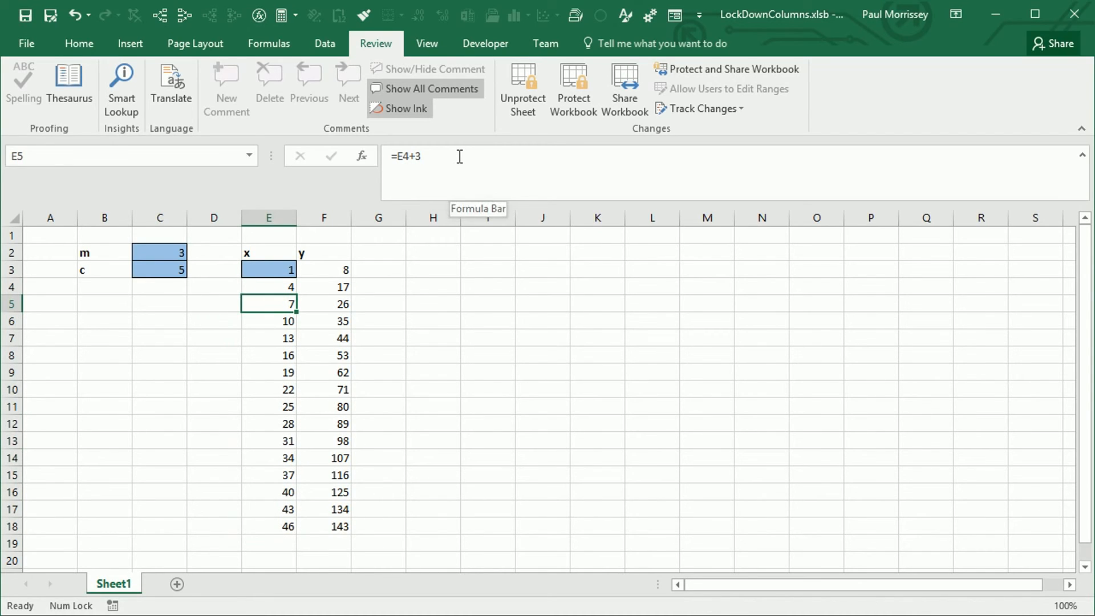
Test the protection by trying to delete the y formula in cell F5, and dismiss the resulting message
key("Right")
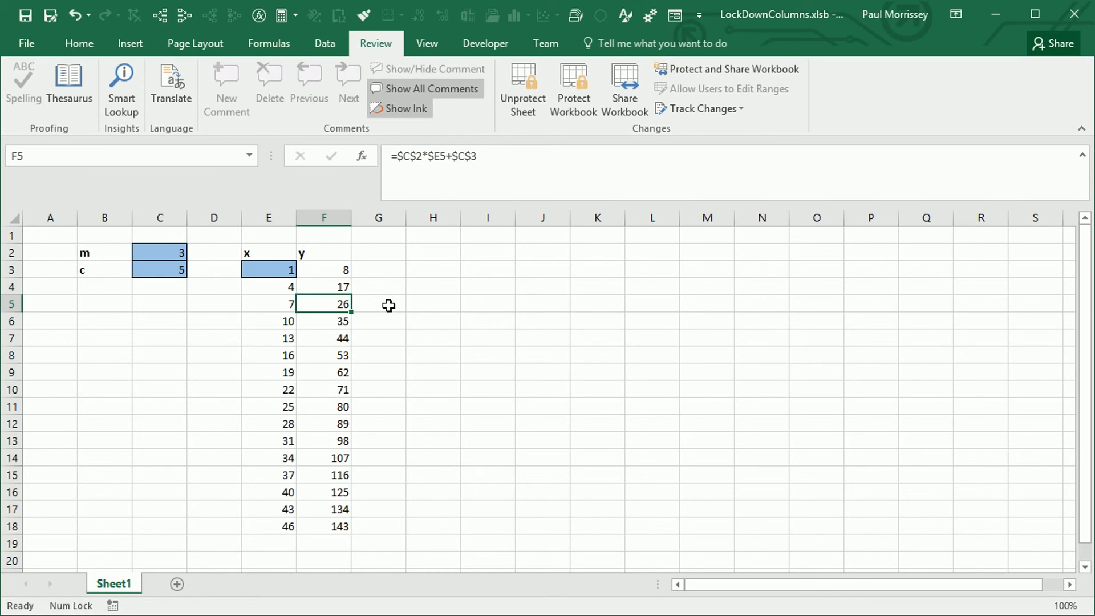
key("Delete")
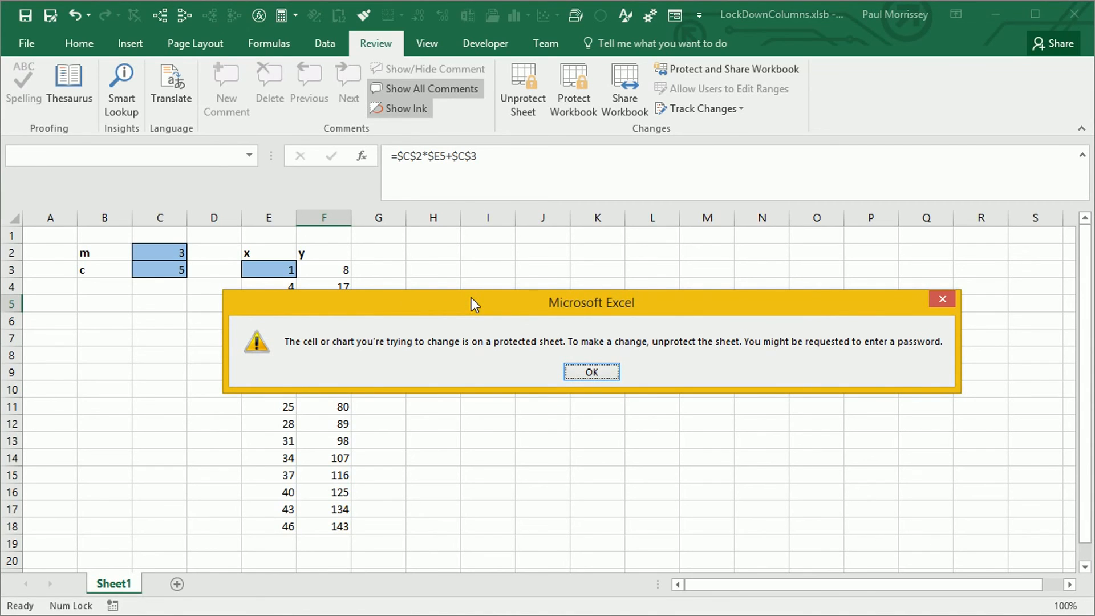
left_click(588, 372)
left_click(447, 303)
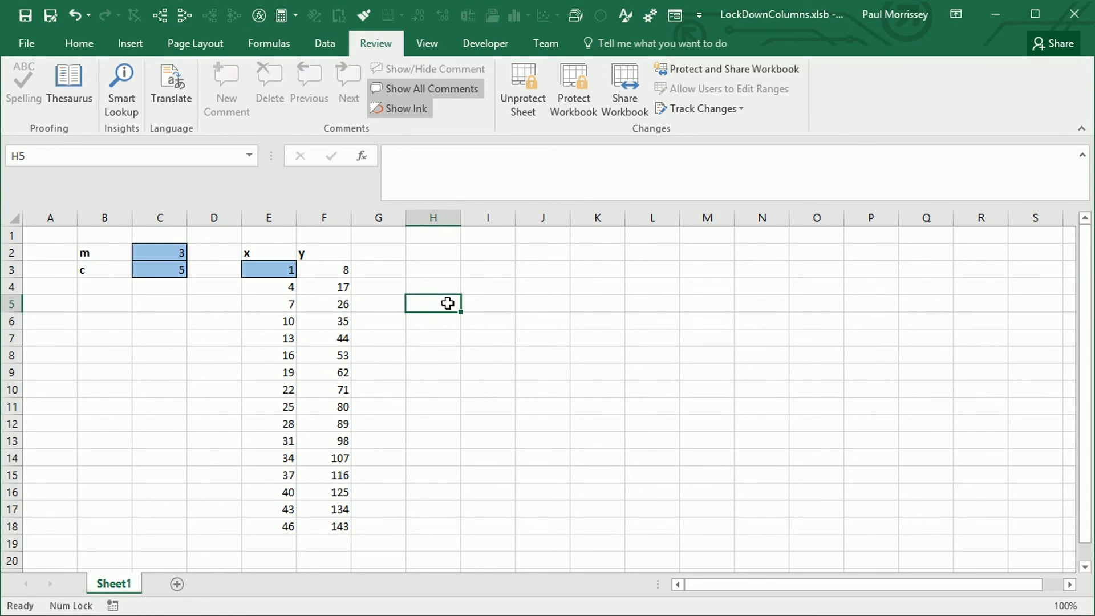
Unprotect the sheet and open the y formula in cell F3 for editing
left_click(535, 107)
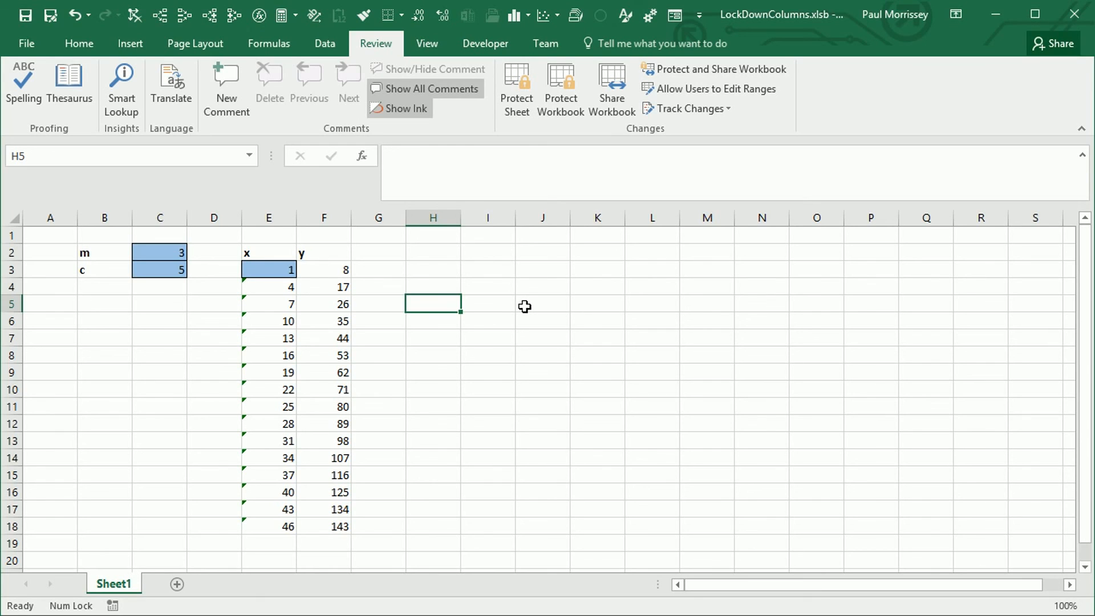
left_click(321, 273)
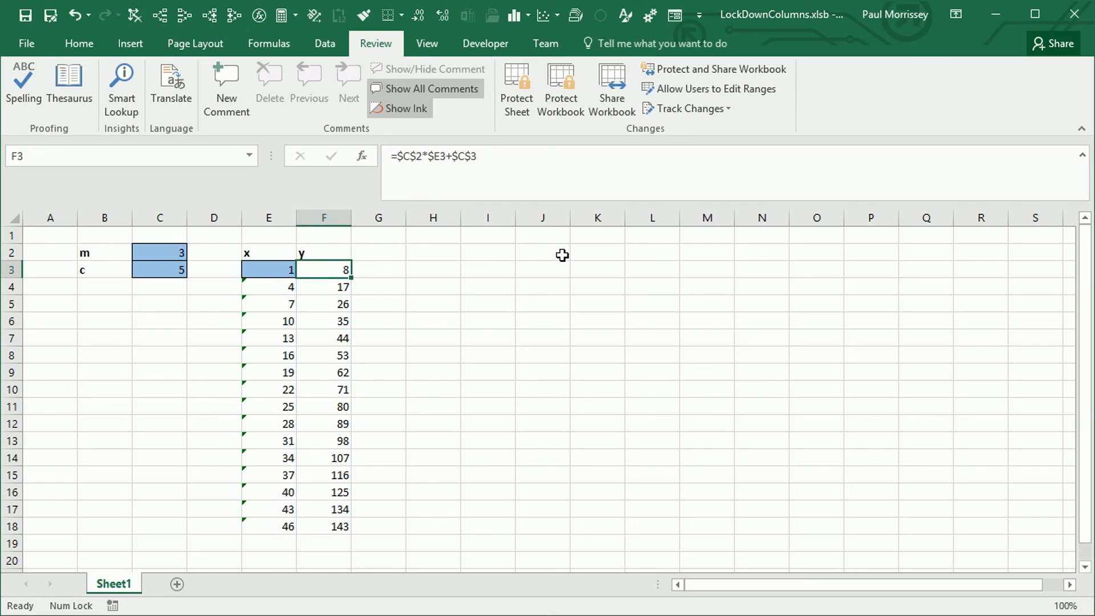
key("F2")
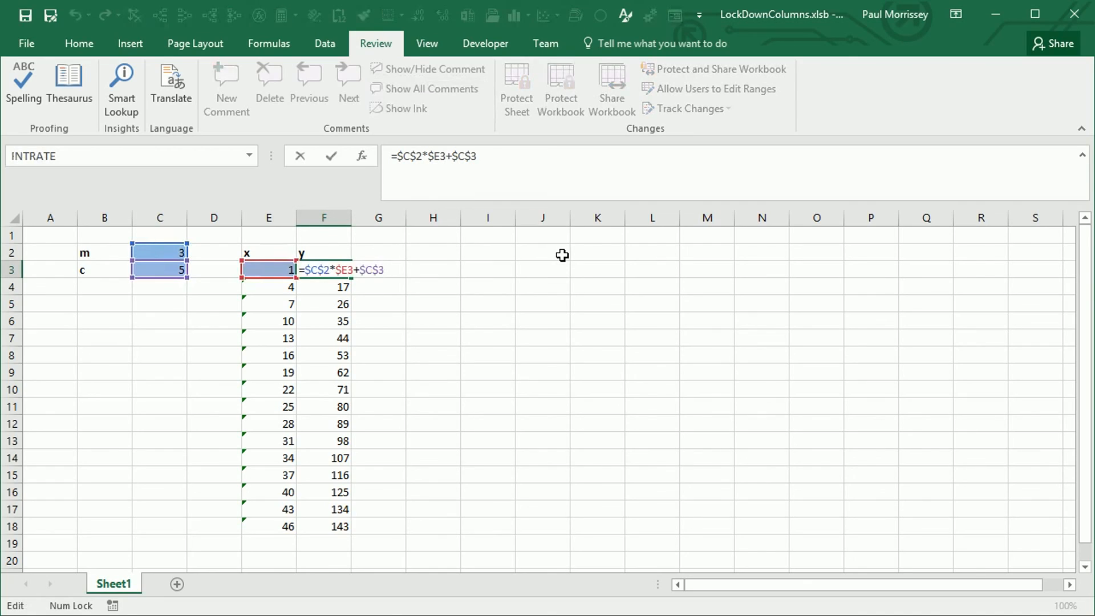